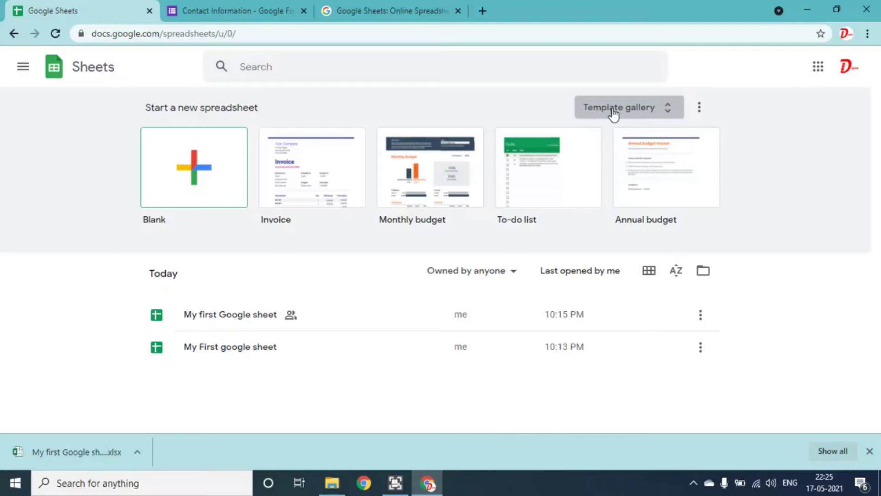
- Create a new spreadsheet from the Invoice template in the template gallery
left_click(638, 113)
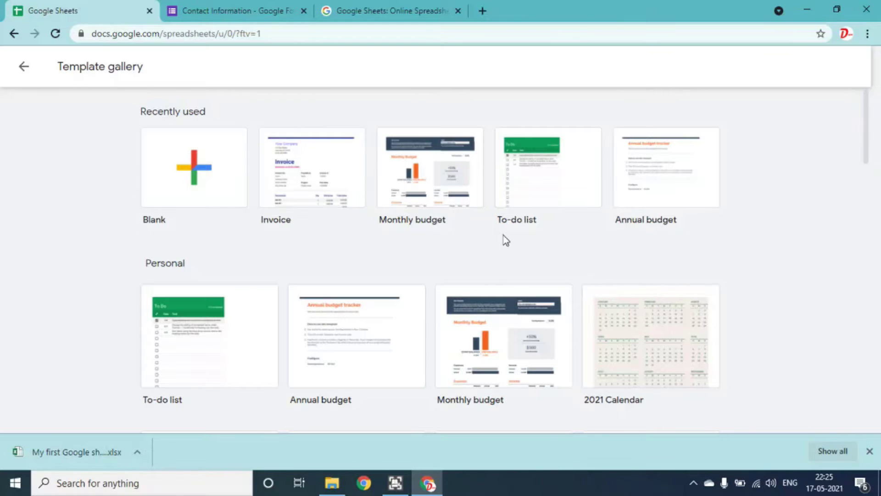
left_click(321, 192)
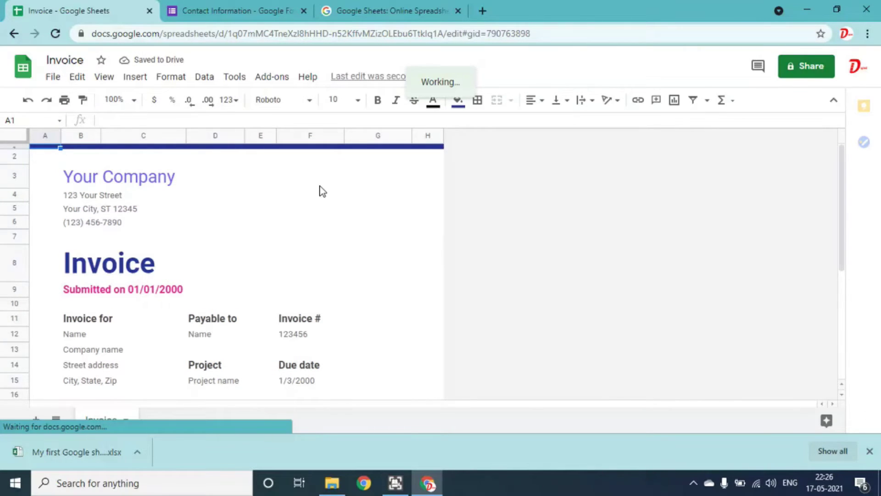
- Replace the company name heading in row 3 with "Digital Tamil"
left_click(150, 178)
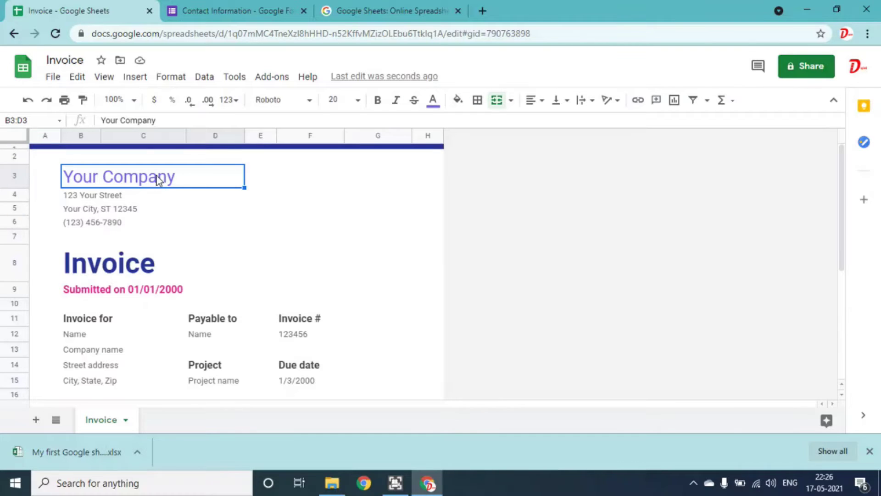
double_click(157, 178)
key("BackSpace")
type("D")
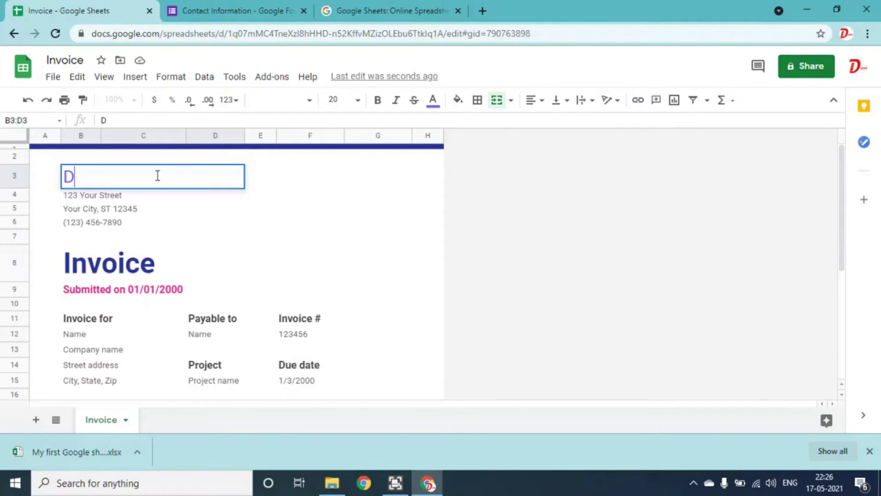
type("igital Tamil")
key("Return")
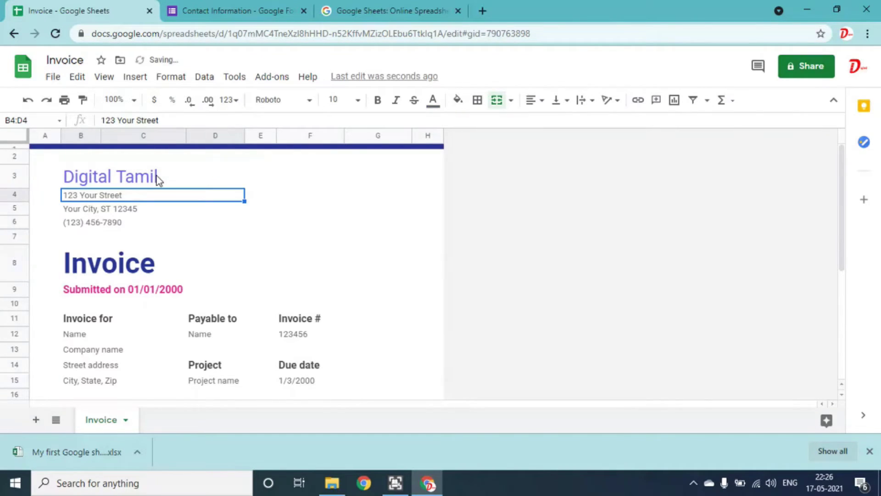
- Replace the street address line under the company name with "Chennai"
key("Down")
key("Down")
key("Up")
key("Up")
type("Chennai")
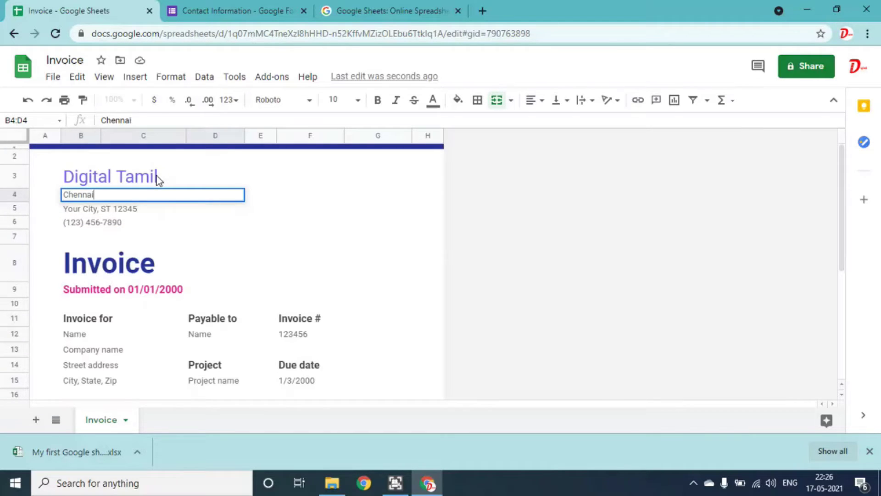
key("Return")
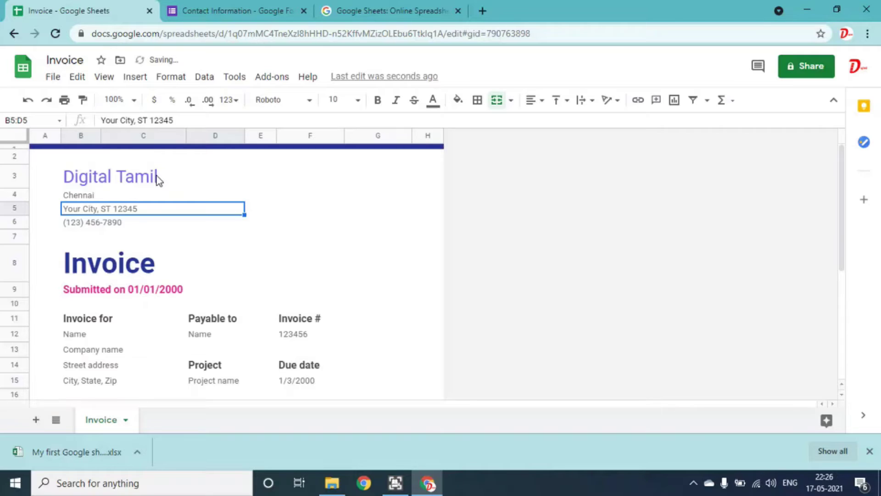
- Change the submission date line under the Invoice title to "Submitted on 01/05/2021"
key("Down")
key("Down")
key("Down")
key("Down")
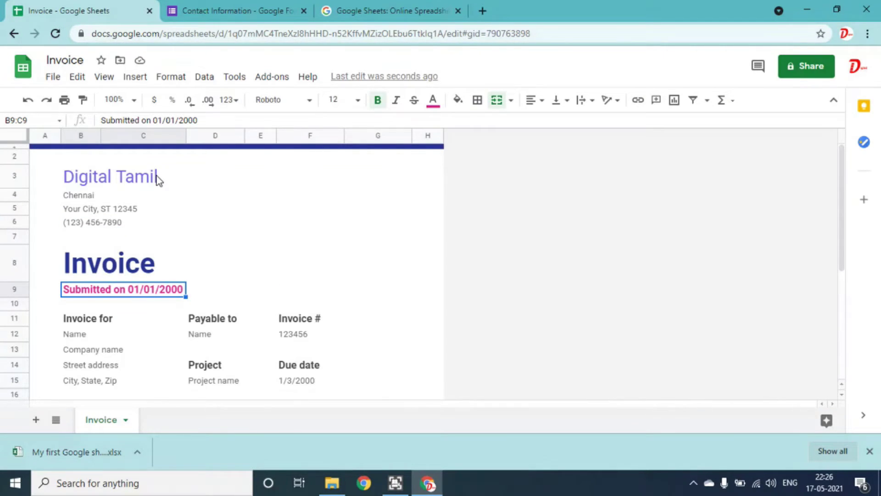
left_click(202, 119)
key("BackSpace")
key("BackSpace")
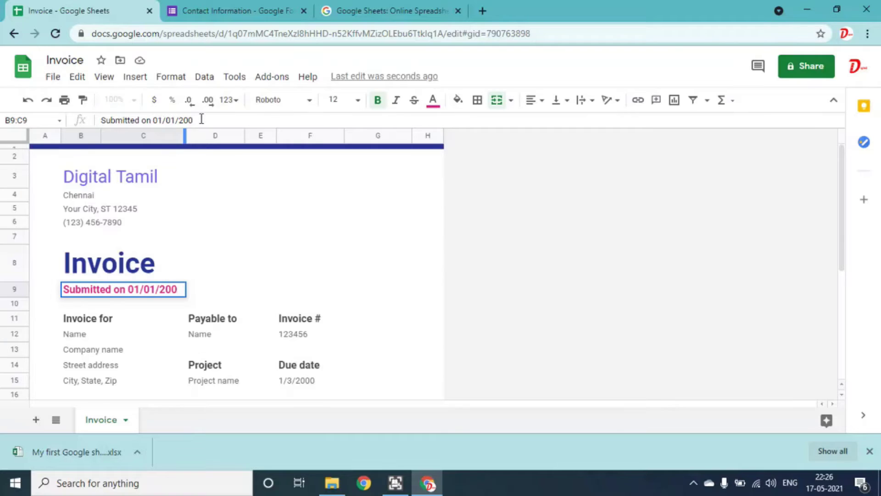
type("21")
key("BackSpace")
type("5")
key("Return")
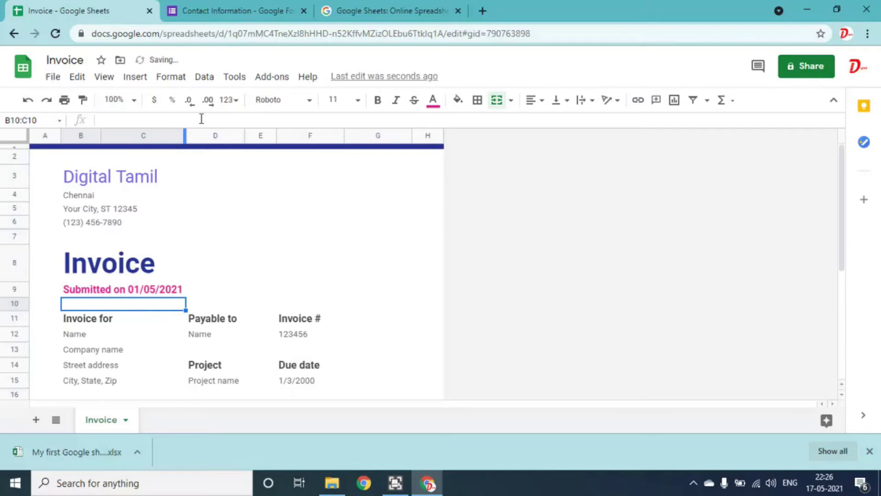
- Look through the invoice from the billing details down to the item table and back to the company heading
key("Down")
key("Down")
key("Down")
key("Down")
key("Down")
key("Down")
key("Down")
key("Down")
key("Down")
key("Down")
key("Down")
key("Down")
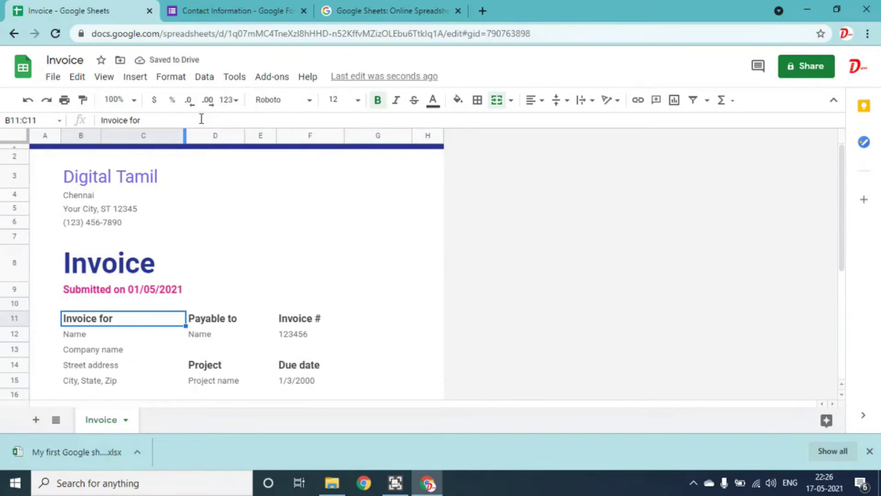
key("Up")
key("Up")
key("Up")
key("Up")
key("Up")
key("Up")
key("Up")
key("Up")
key("Up")
key("Up")
key("Up")
key("Up")
key("Up")
key("Up")
key("Up")
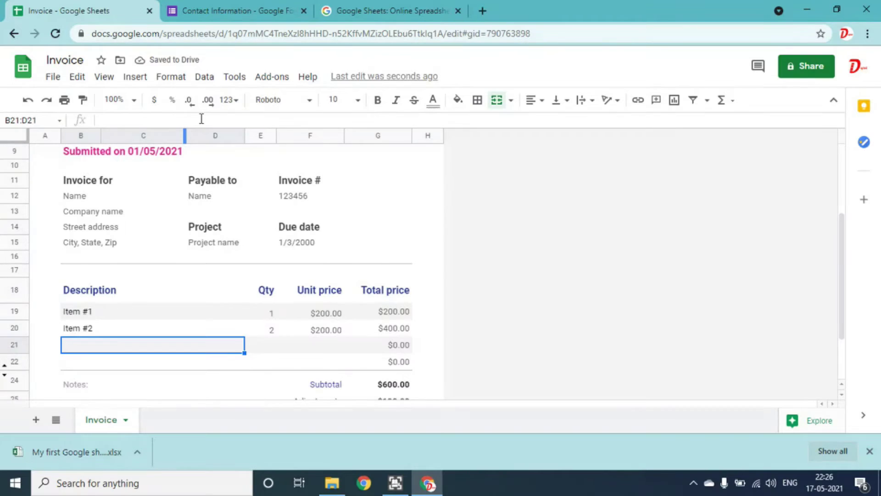
key("Up")
key("Up")
key("Up")
key("Up")
key("Up")
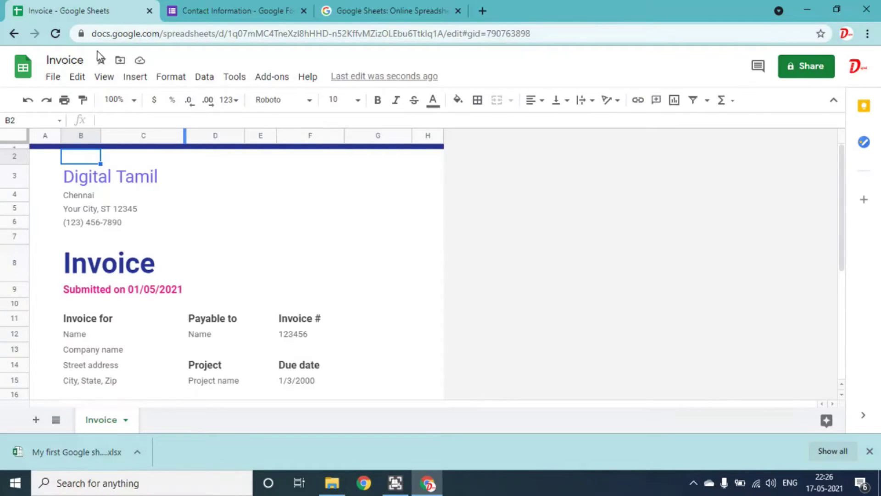
- Insert the "Digital Tamil logo" file from the "Digital Tamil images" folder as an image over the cells
left_click(343, 197)
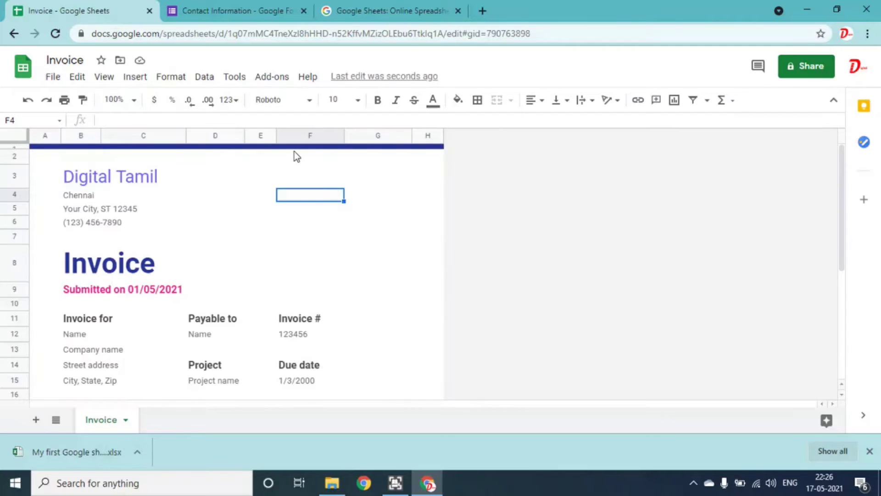
left_click(136, 78)
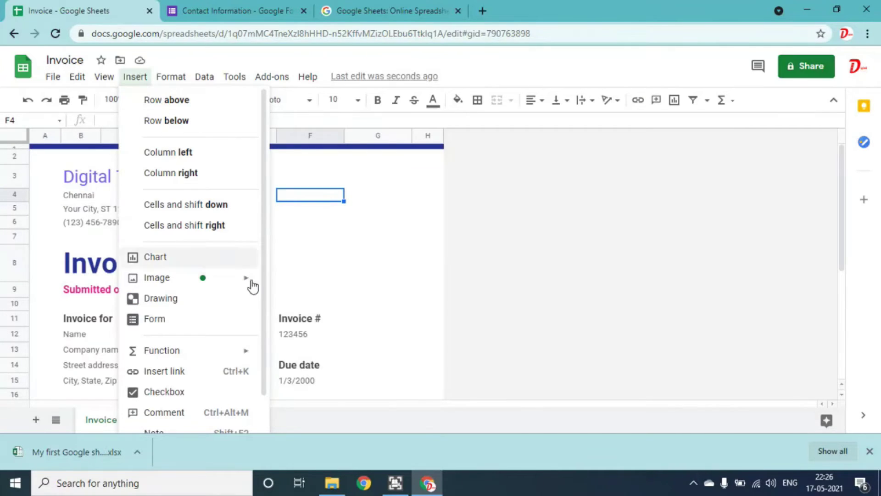
mouse_move(233, 288)
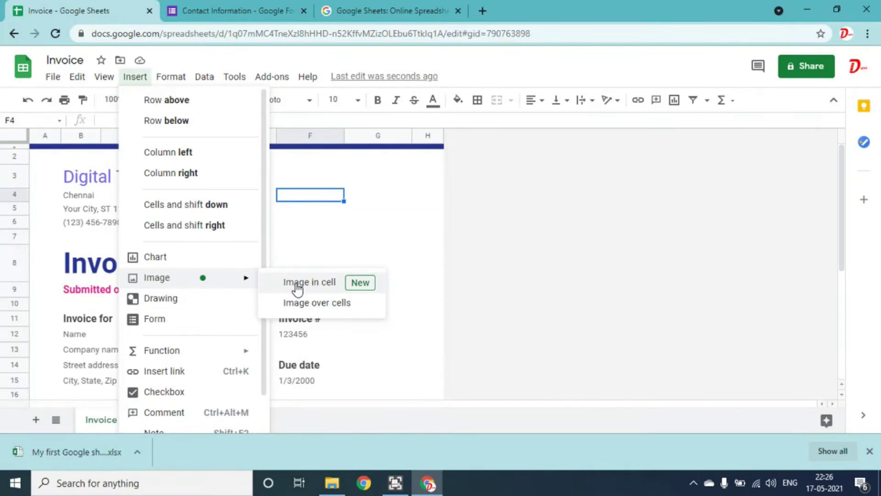
left_click(348, 307)
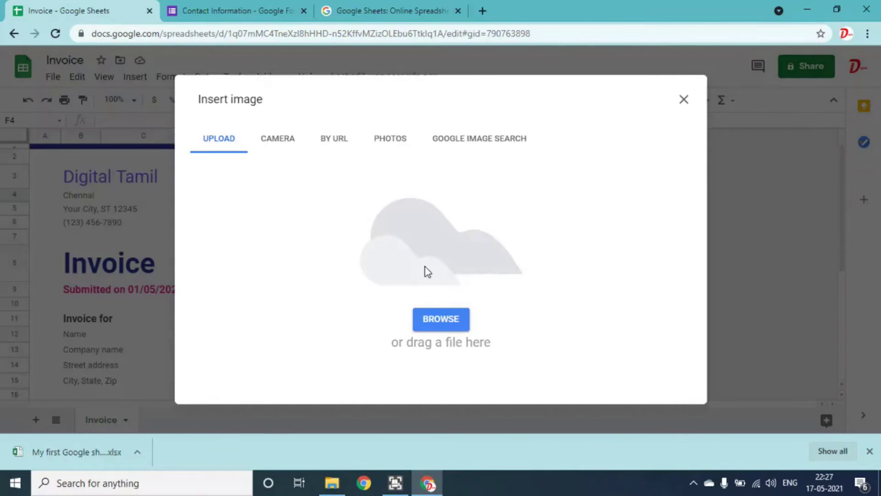
left_click(455, 319)
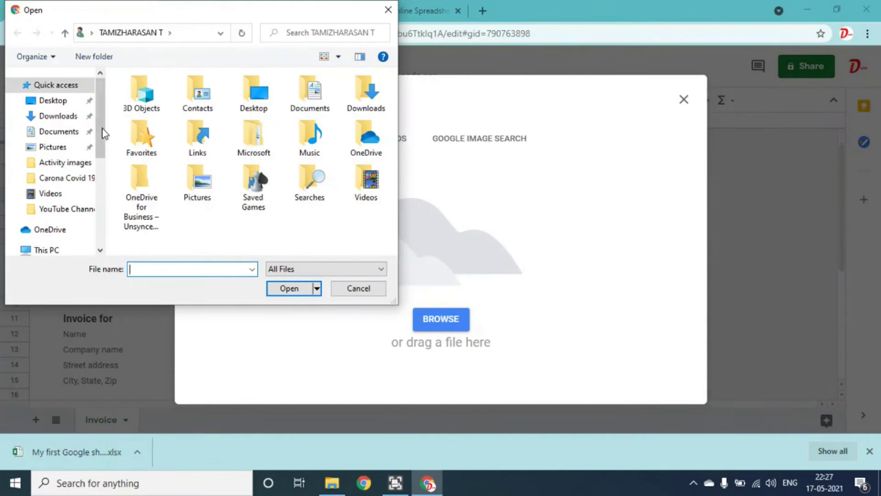
left_click_drag(102, 131, 102, 151)
left_click(83, 152)
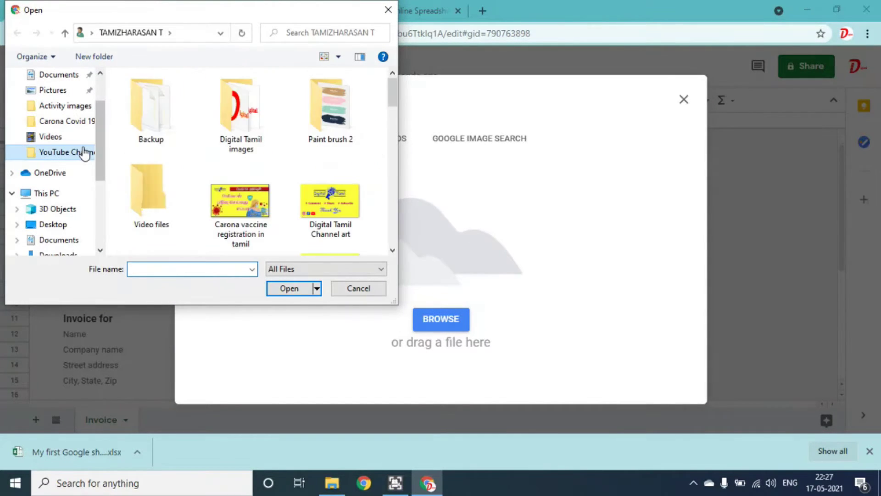
double_click(232, 123)
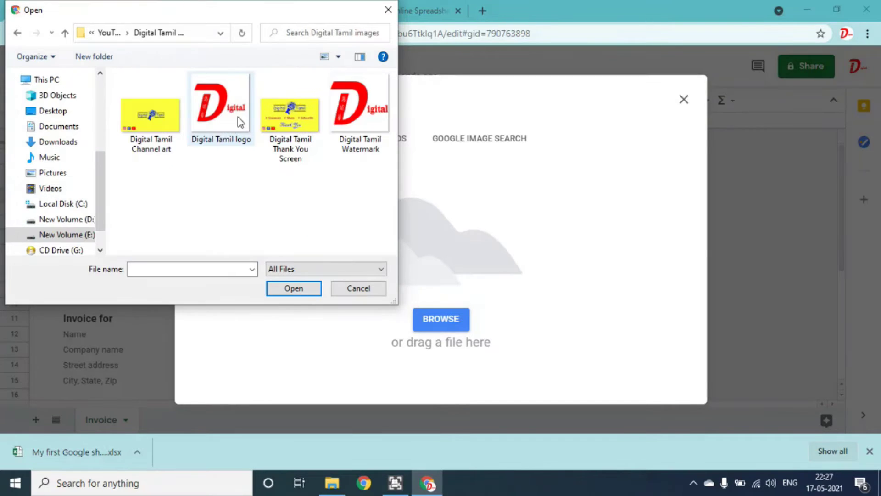
double_click(233, 120)
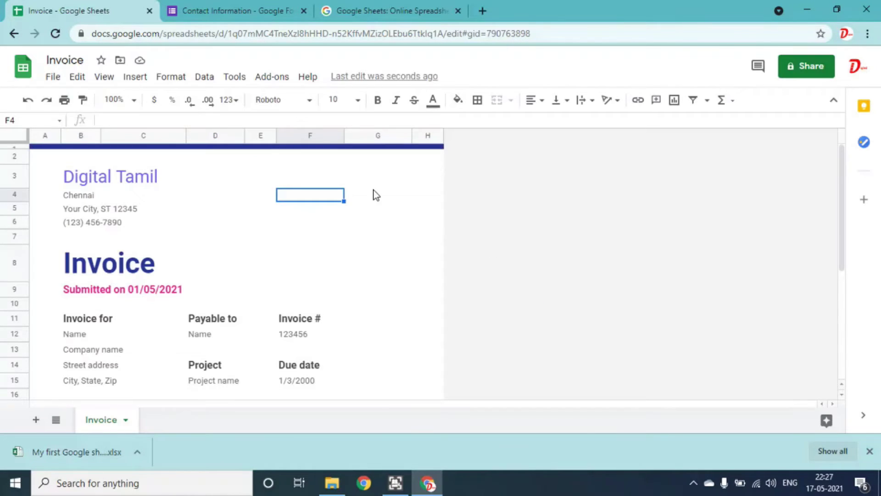
left_click(325, 232)
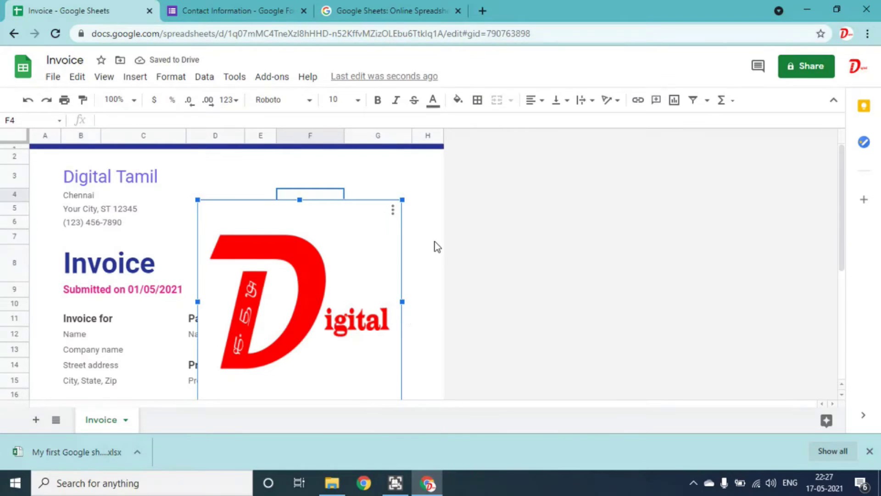
- Shrink the logo to about the height of rows 3 to 7 and place it across columns F and G, level with the company name
left_click_drag(843, 194, 843, 208)
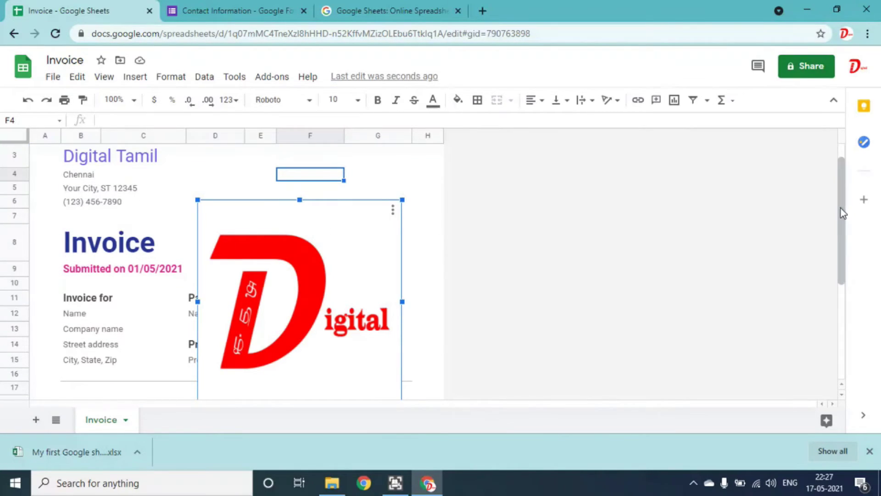
left_click_drag(402, 200, 329, 273)
left_click_drag(286, 315, 389, 180)
left_click_drag(407, 291, 404, 200)
left_click(425, 201)
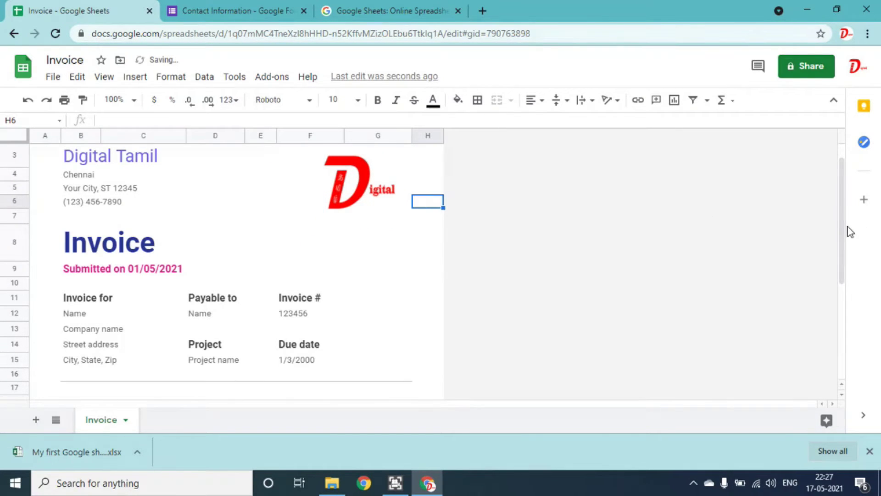
left_click_drag(842, 232, 840, 205)
left_click(345, 196)
left_click_drag(345, 196, 353, 194)
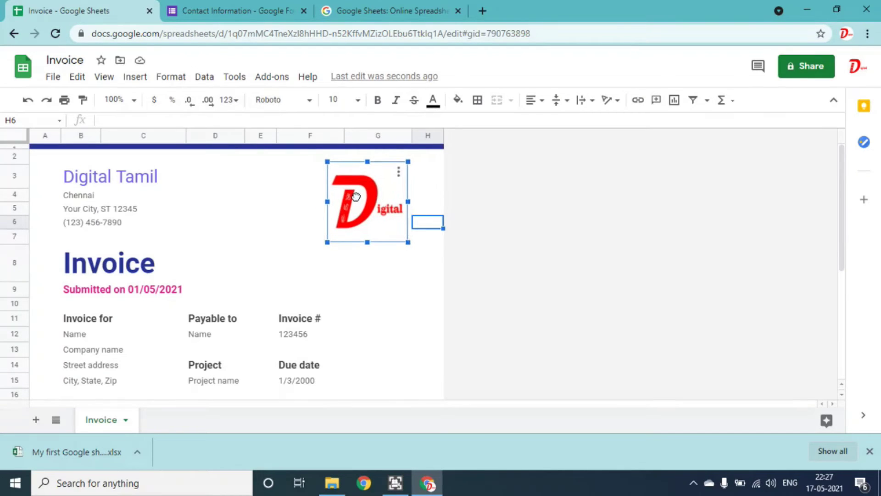
left_click(601, 212)
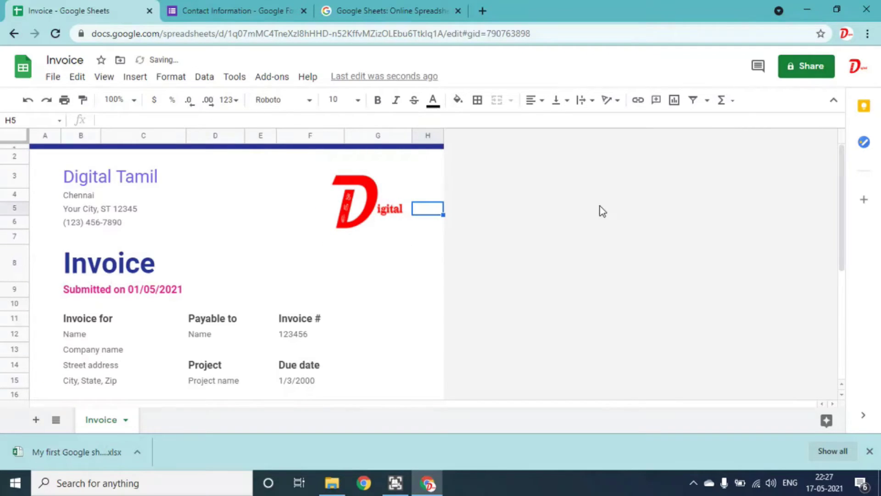
- Examine the Invoice for and Payable to details and the rows of the item description table
left_click_drag(839, 207, 842, 262)
left_click(130, 236)
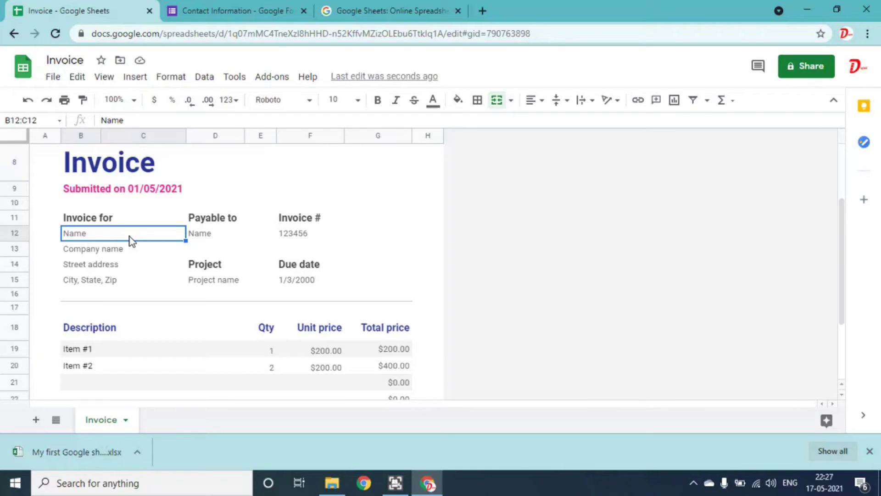
key("Tab")
key("Down")
key("Down")
key("Down")
key("Down")
key("Down")
key("Down")
key("Down")
key("Down")
key("Down")
key("Down")
key("Down")
key("Down")
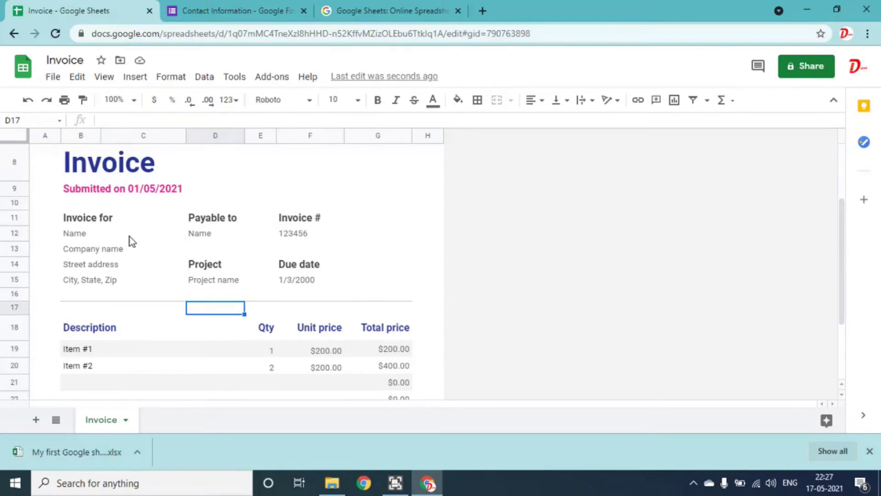
key("Up")
key("Up")
key("Up")
key("Up")
key("Up")
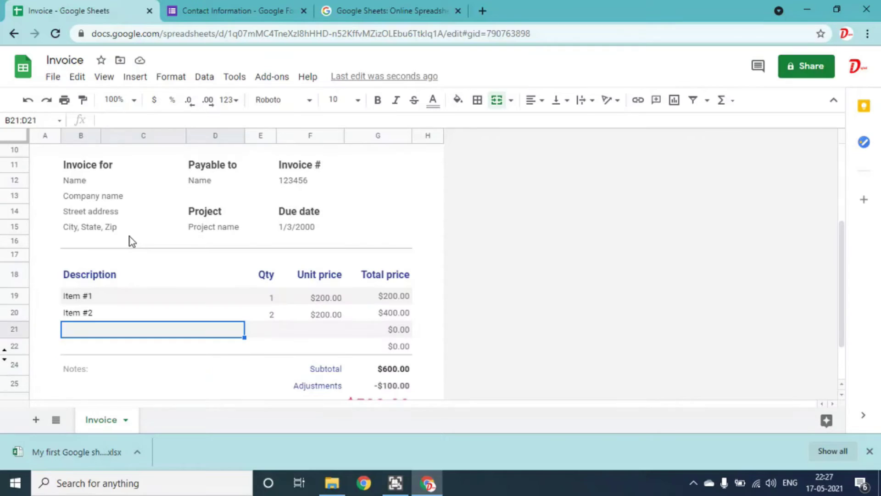
- Format the unit and total prices in F19:G22 as rupee (₹) currency, and close the browser's downloads bar
key("Tab")
key("Tab")
key("Tab")
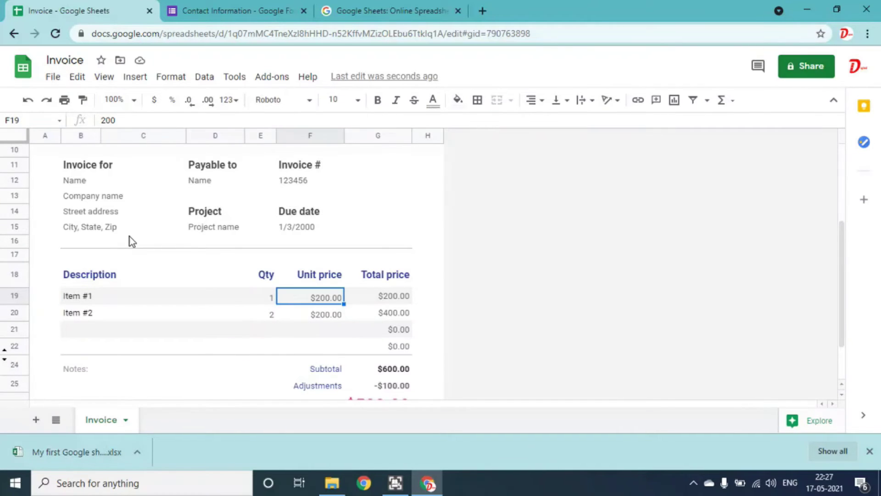
key("shift+Tab")
key("shift+Down")
key("shift+Right")
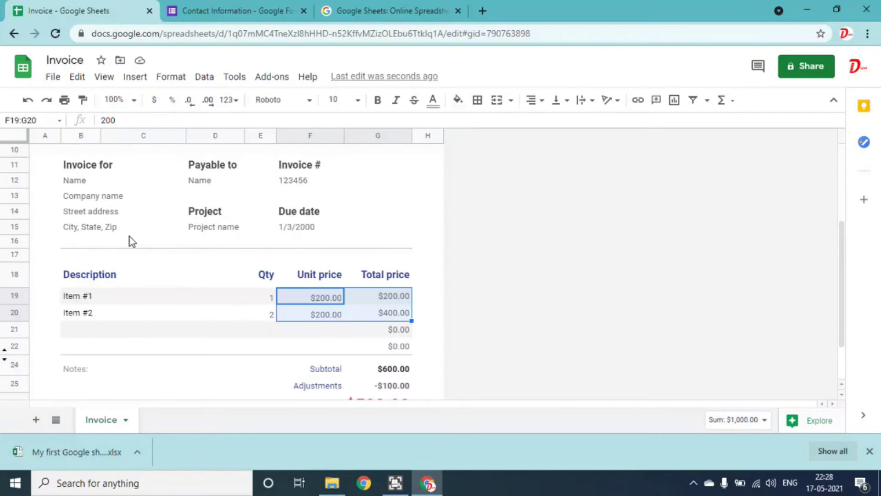
key("shift+Down")
key("shift+Down")
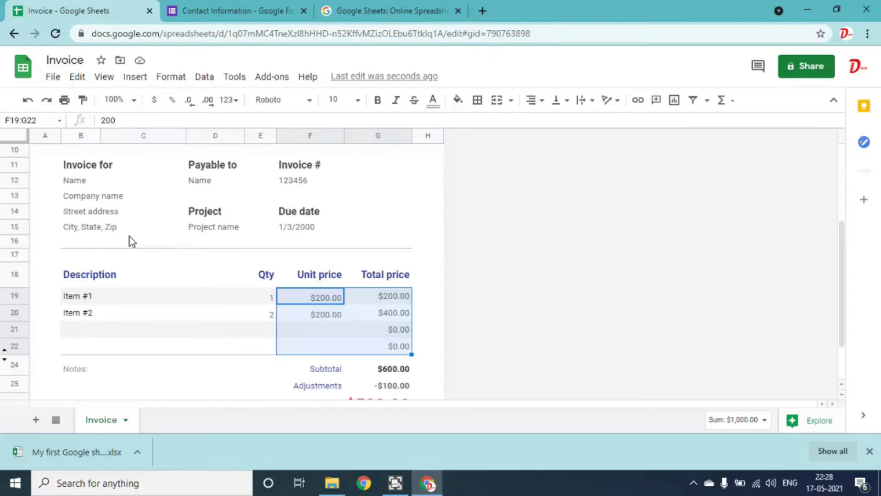
left_click(183, 85)
mouse_move(227, 135)
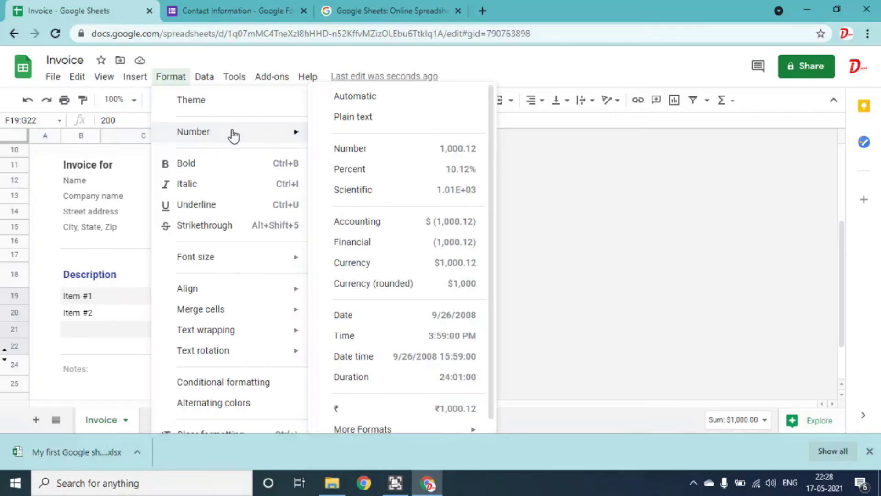
left_click(459, 412)
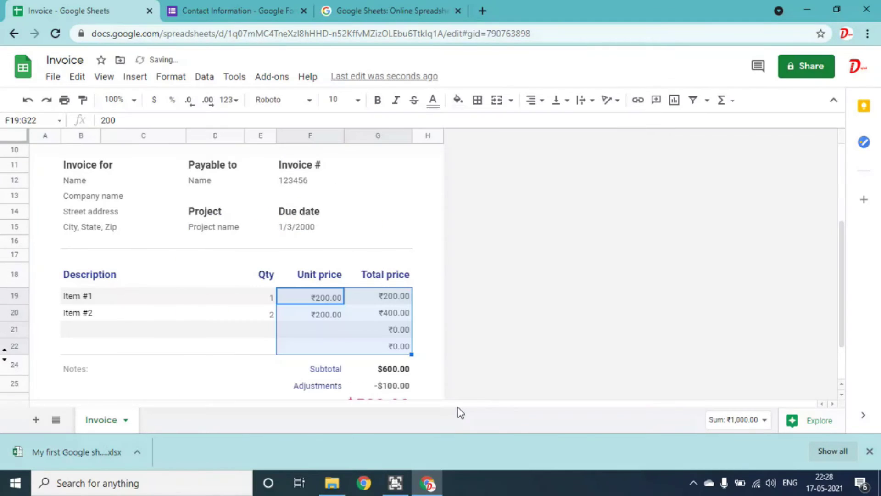
left_click(870, 451)
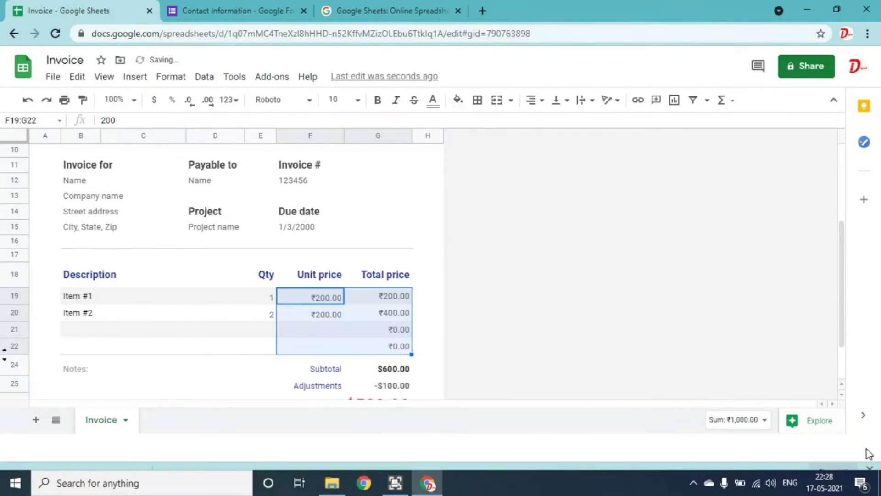
left_click(394, 371)
key("shift+Down")
key("shift+Left")
key("shift+Down")
key("shift+Right")
key("shift+Left")
key("Right")
key("Left")
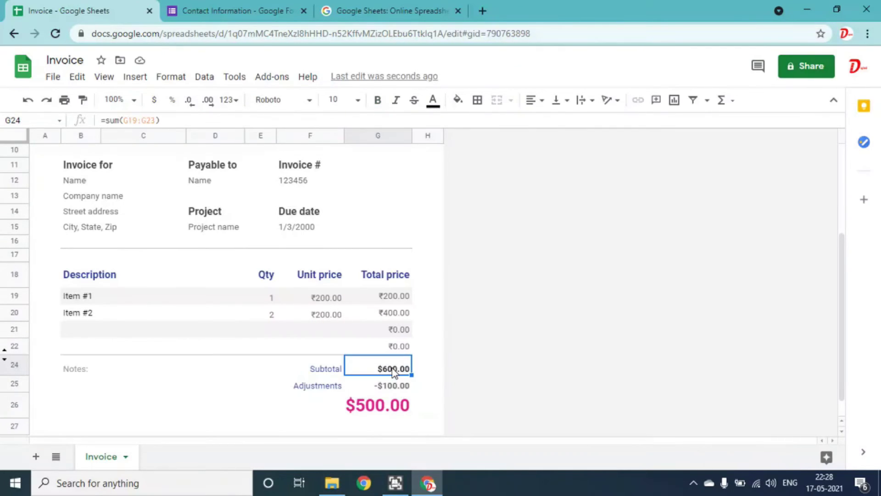
- Format the invoice's grand total in F26:G26 as rupee (₹) through a custom currency search for "rupee"
key("Down")
key("Down")
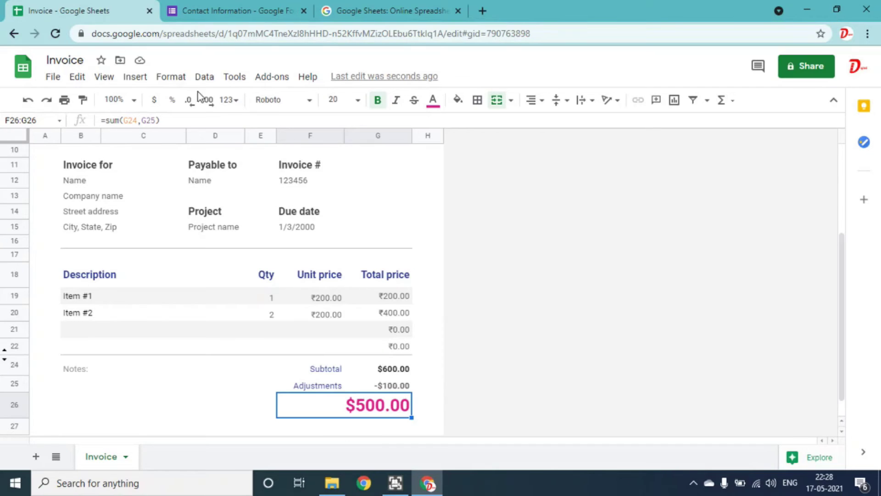
left_click(184, 79)
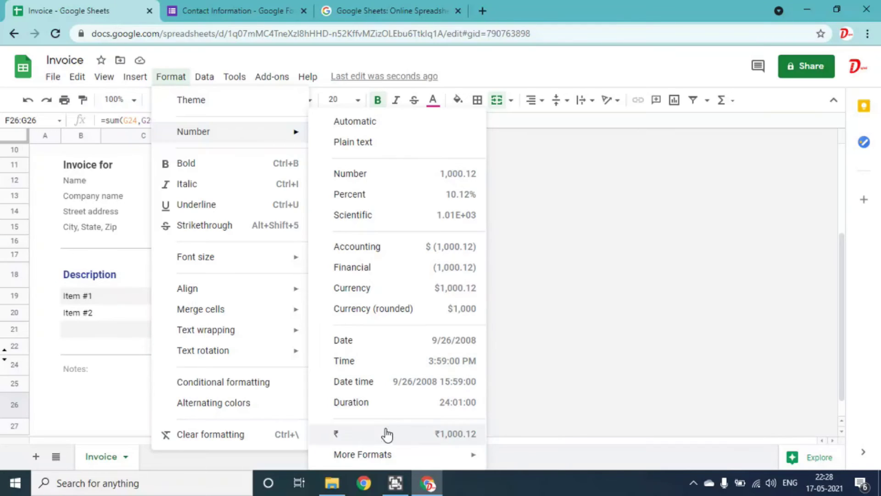
mouse_move(405, 455)
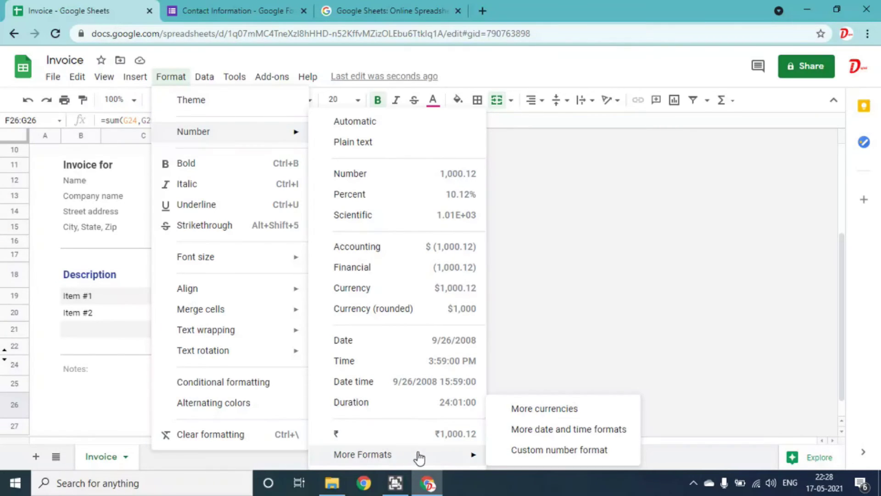
left_click(550, 417)
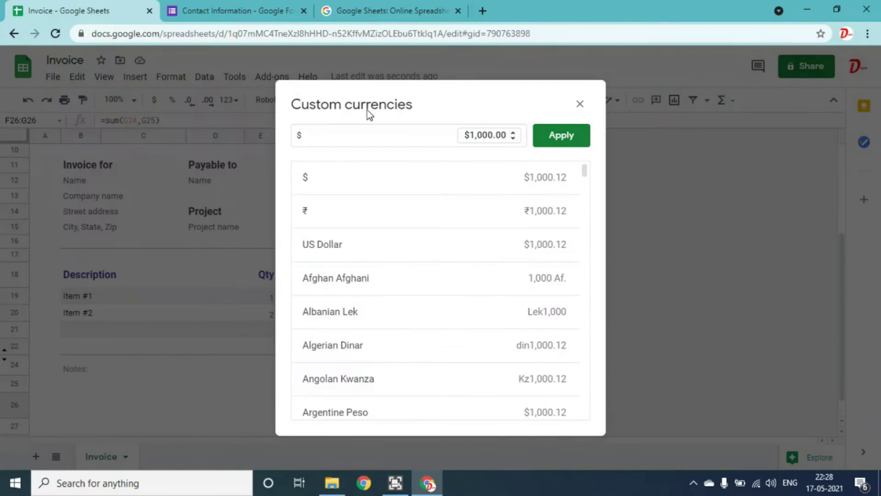
double_click(359, 137)
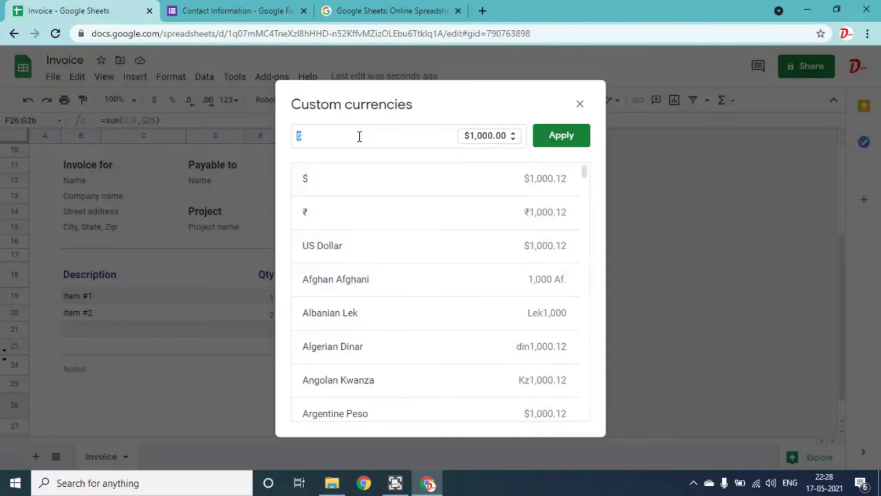
type("rupee")
left_click(358, 189)
left_click(573, 142)
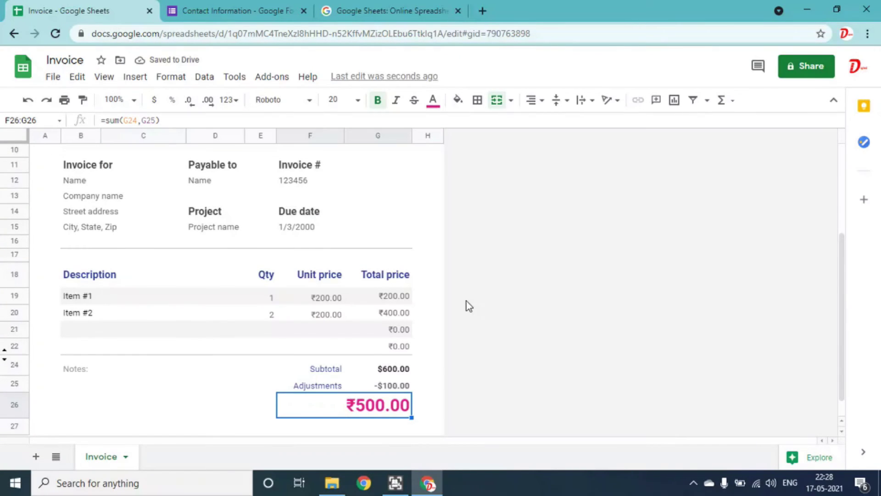
- Export the current sheet as a PDF document with A4 (8.27" x 11.69") paper in portrait orientation
left_click_drag(844, 317, 845, 235)
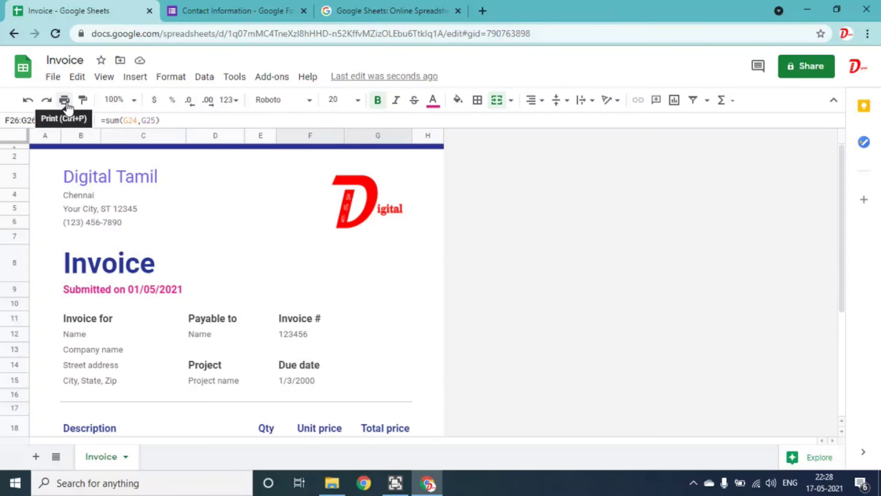
left_click(53, 78)
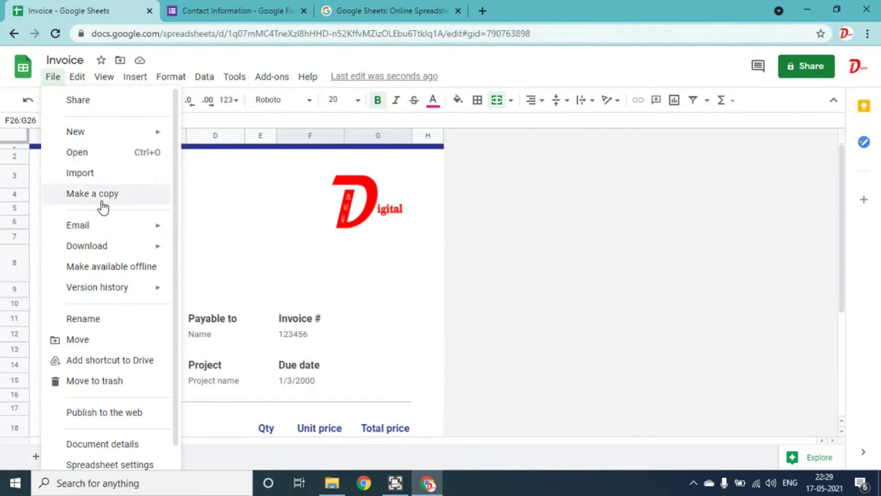
mouse_move(126, 247)
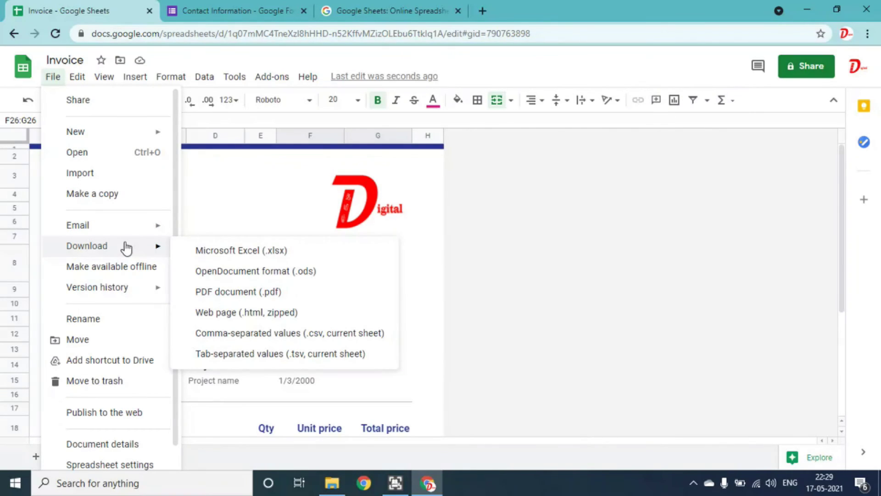
left_click(282, 294)
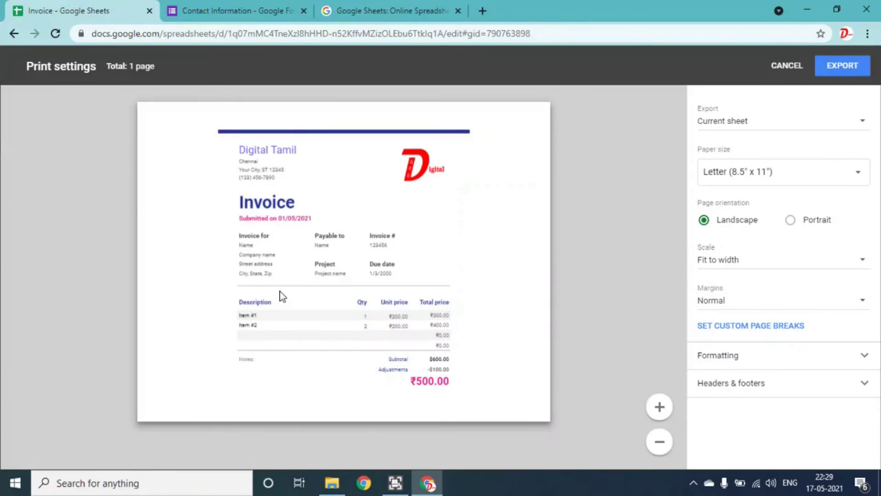
left_click(804, 184)
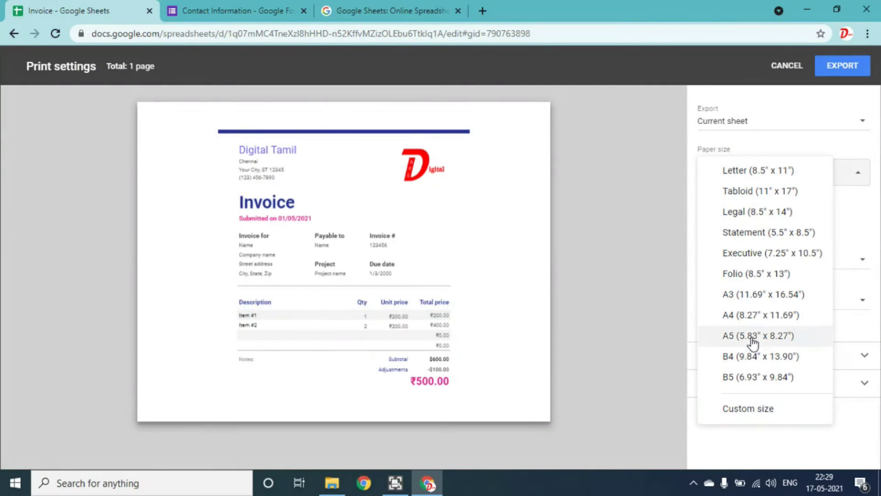
left_click(745, 321)
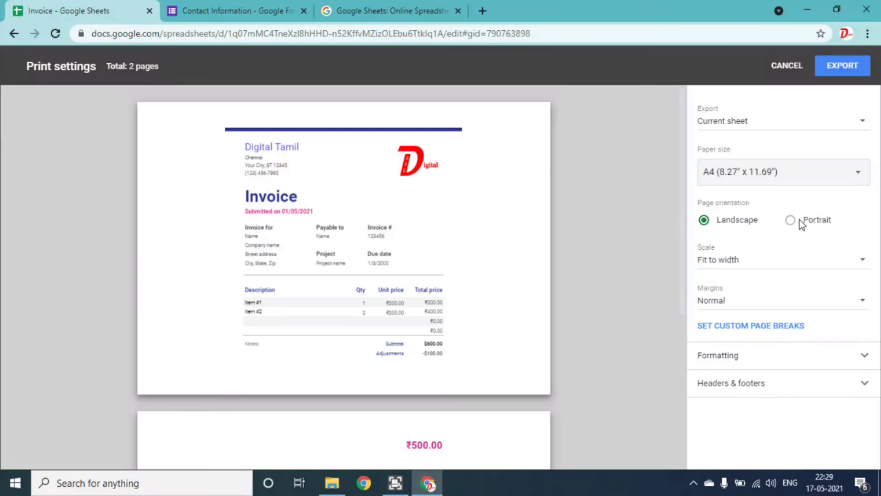
left_click(790, 220)
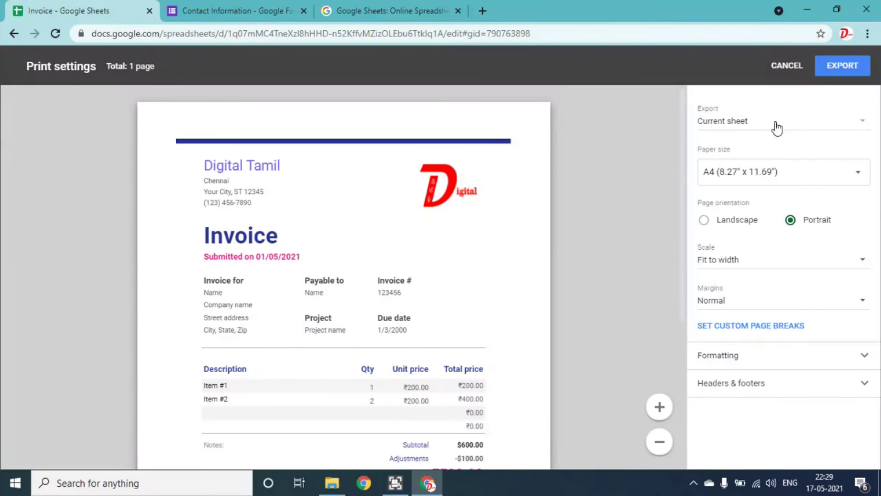
left_click(833, 73)
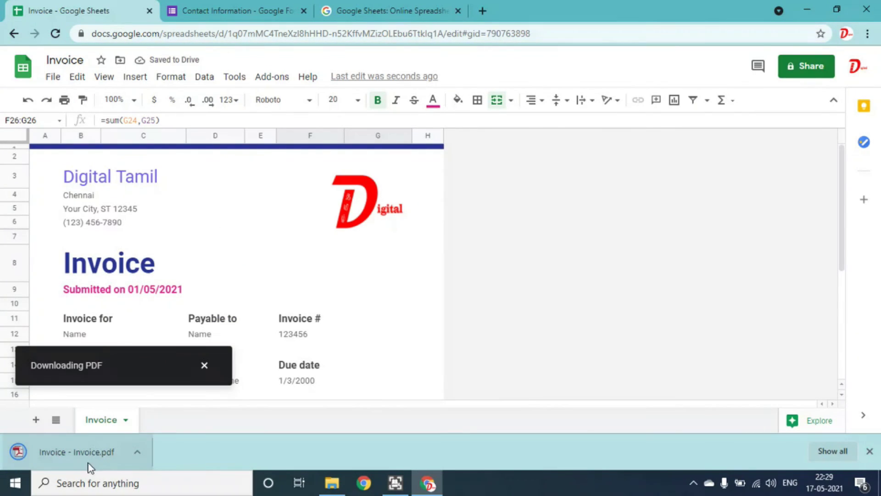
- Open the downloaded "Invoice - Invoice.pdf", examine the whole page at 50% zoom, and return to the invoice spreadsheet
left_click(83, 461)
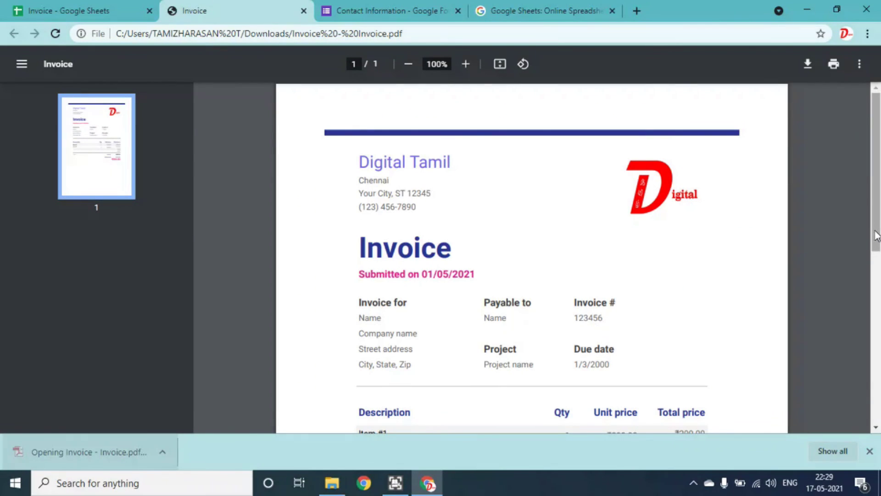
scroll(877, 235, "down", 5)
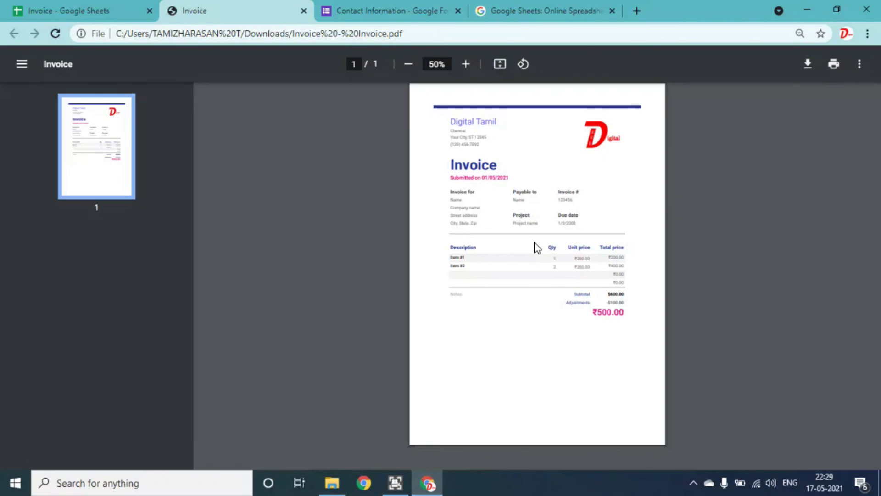
left_click(122, 2)
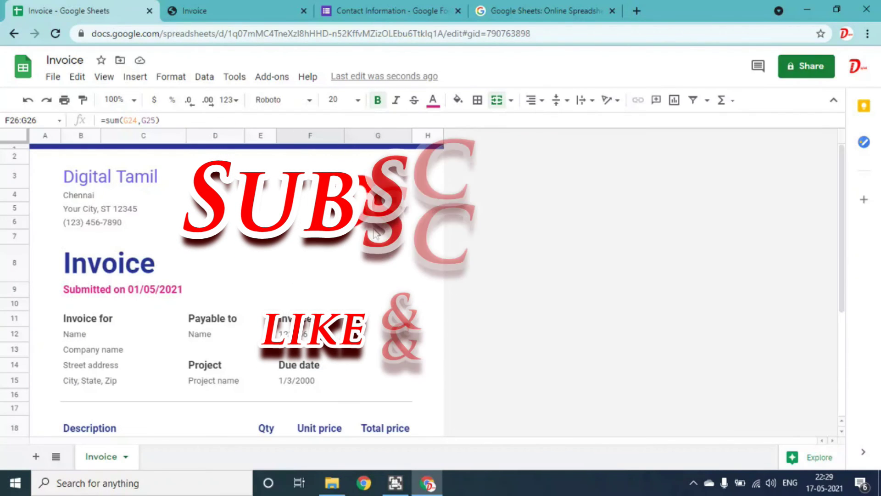